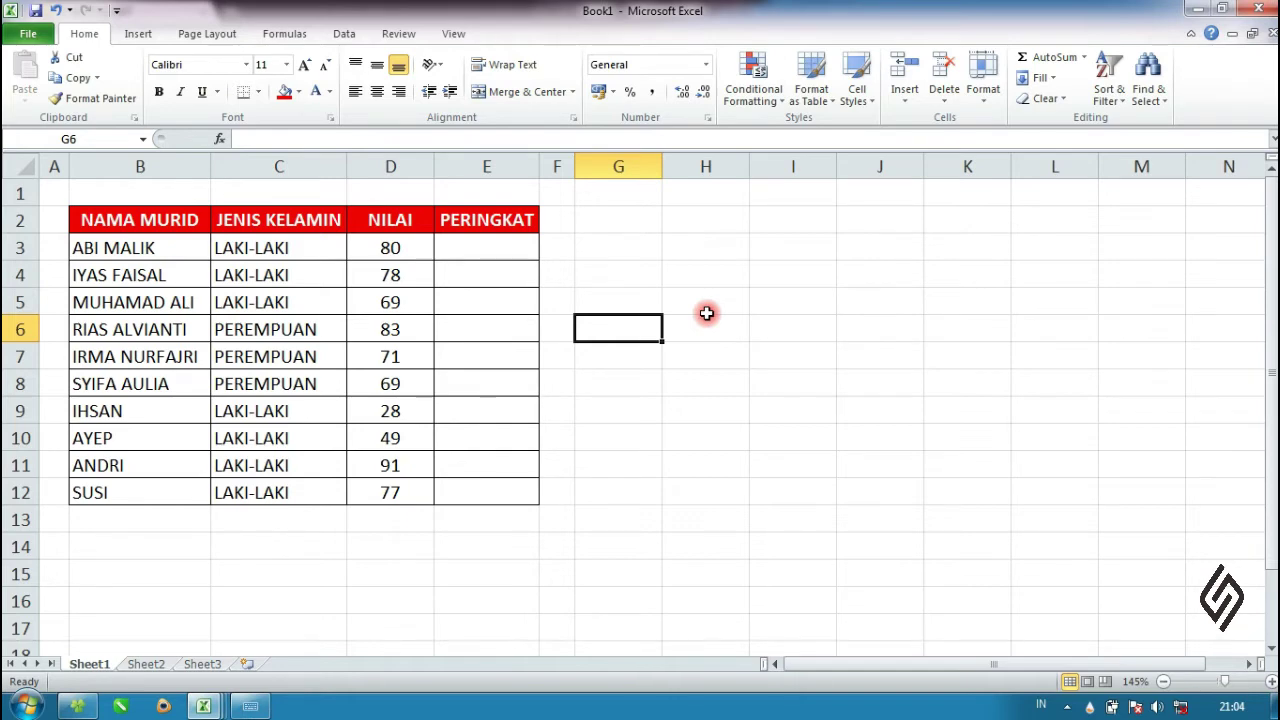
Select the score table B2:E12 and point out the NAMA MURID, JENIS KELAMIN and NILAI headers
click(691, 275)
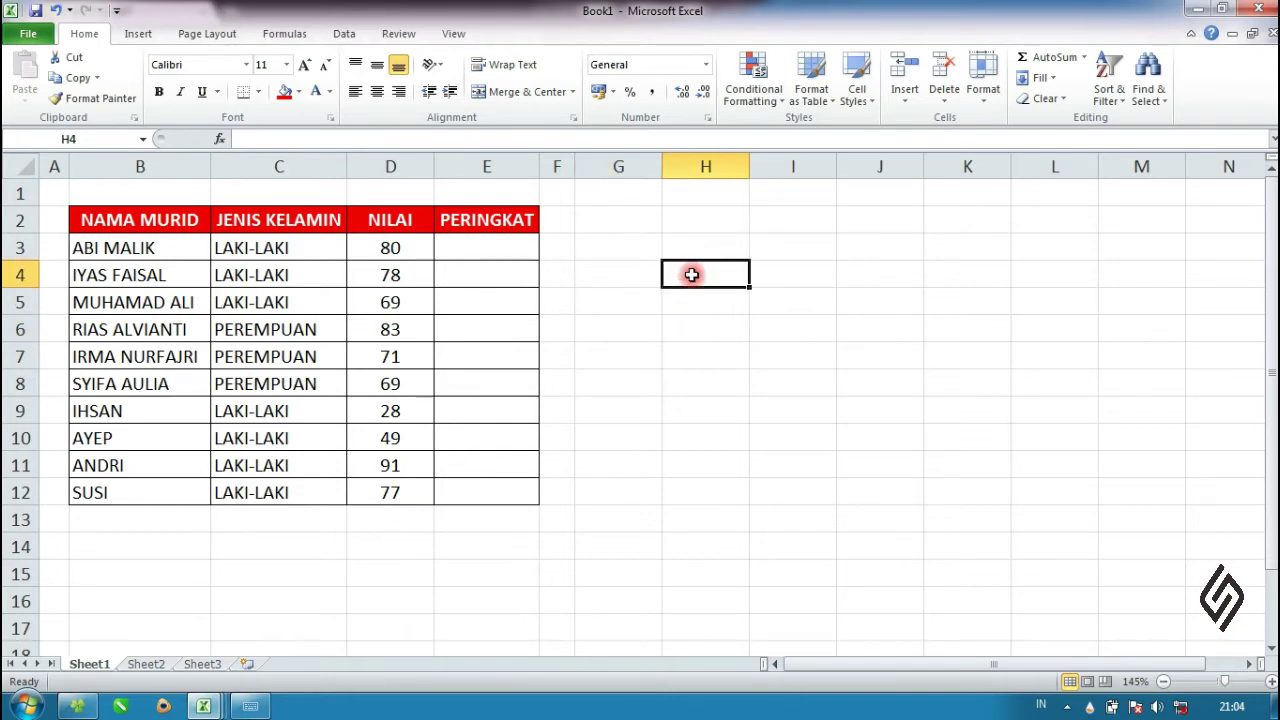
click(563, 256)
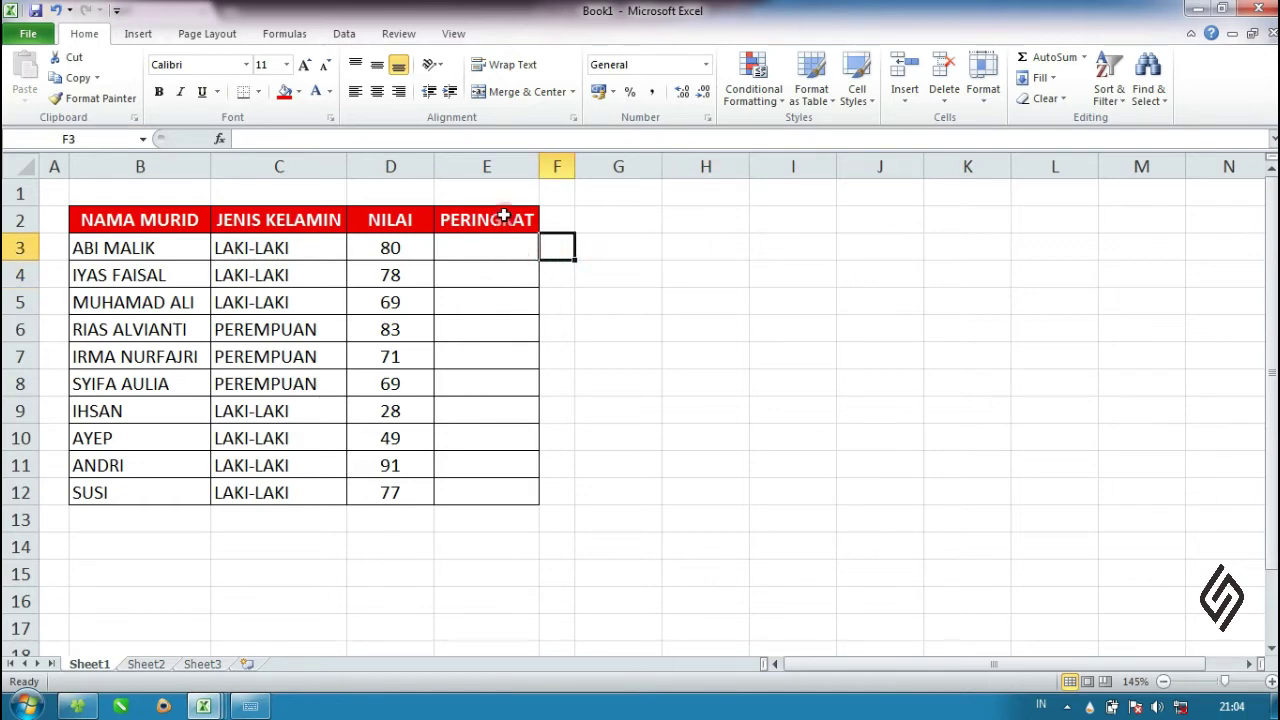
drag(503, 216, 133, 490)
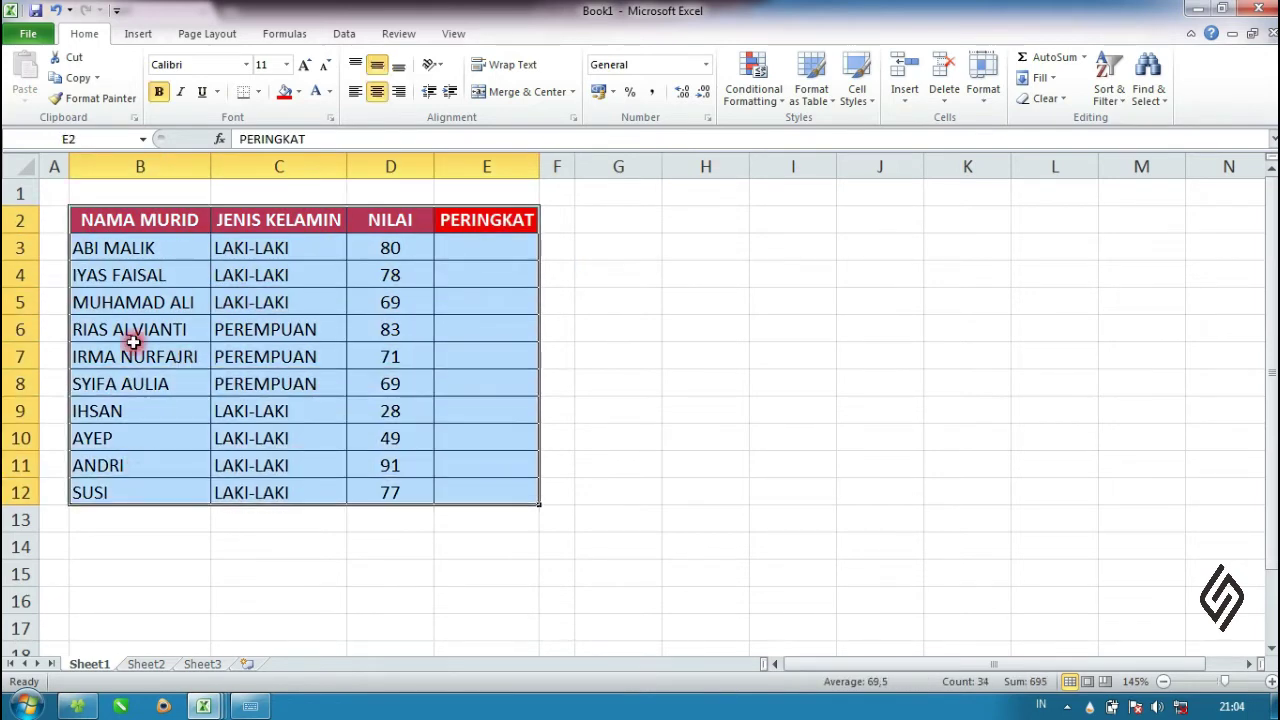
click(140, 220)
click(239, 219)
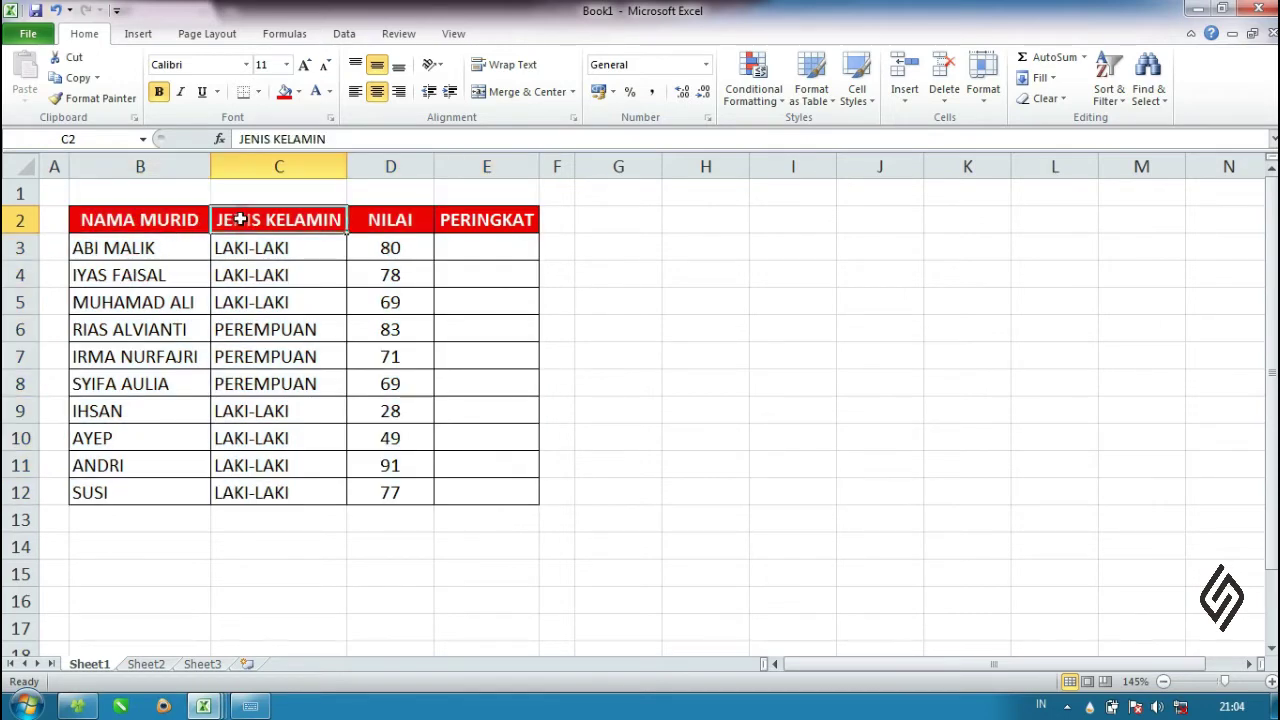
click(393, 219)
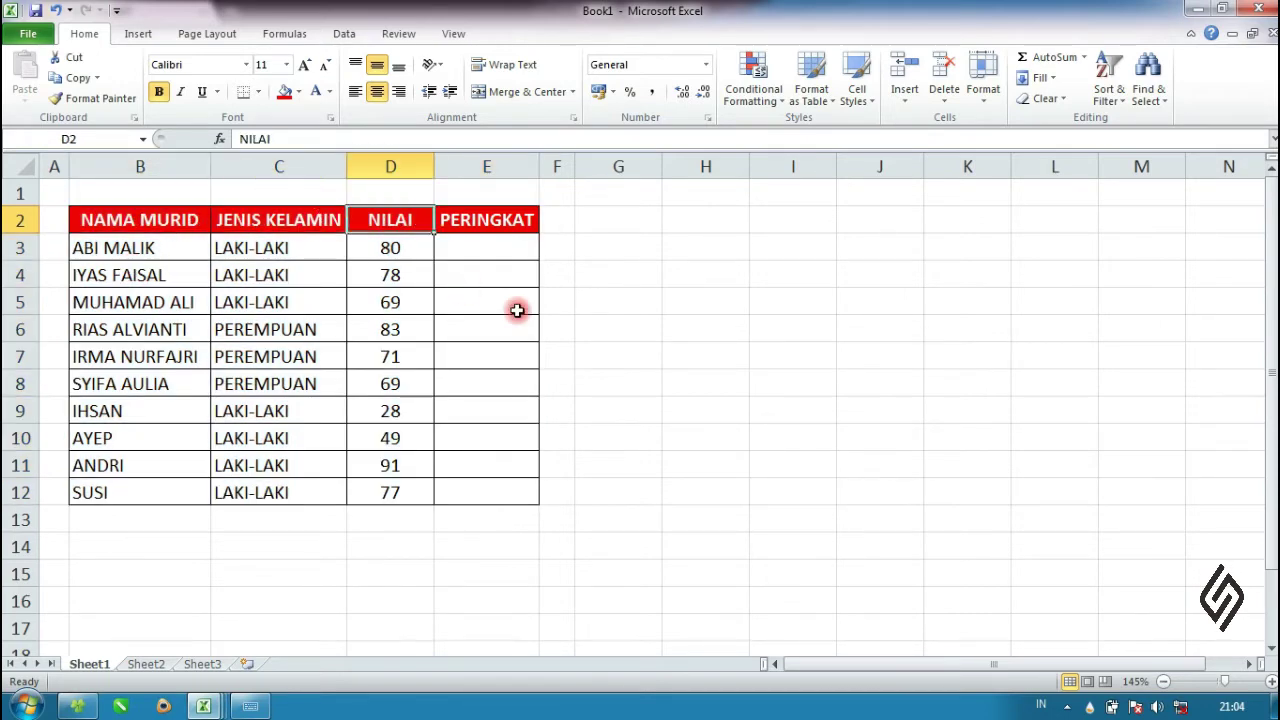
Enter =RANK(D3;$D$3:$D$12) in E3, ranking the score 80 as 3
click(510, 250)
text(=R)
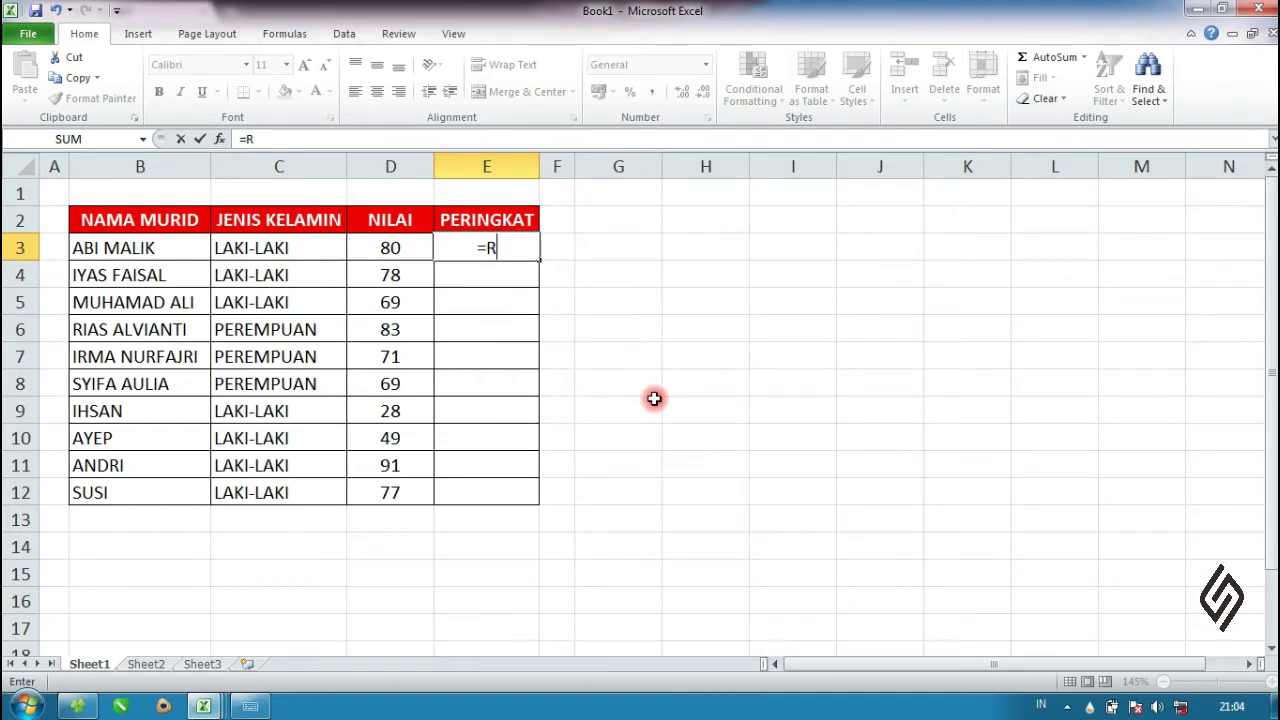
text(AN)
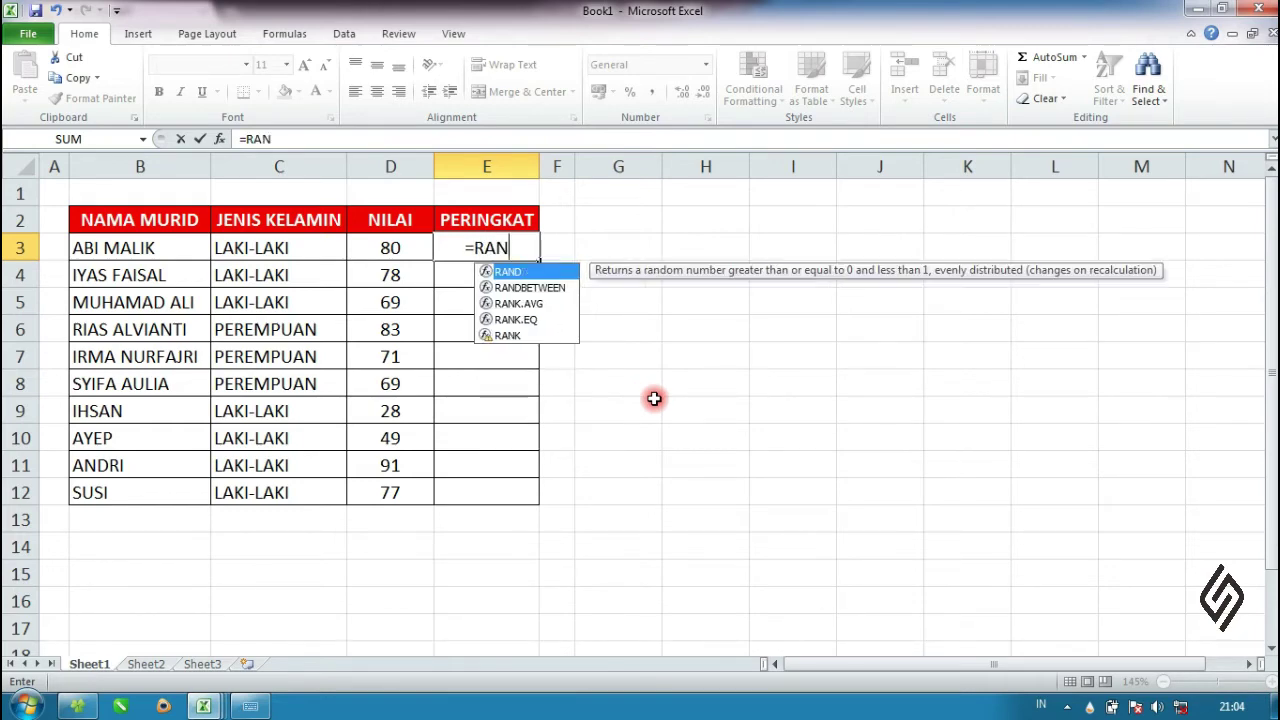
text(K)
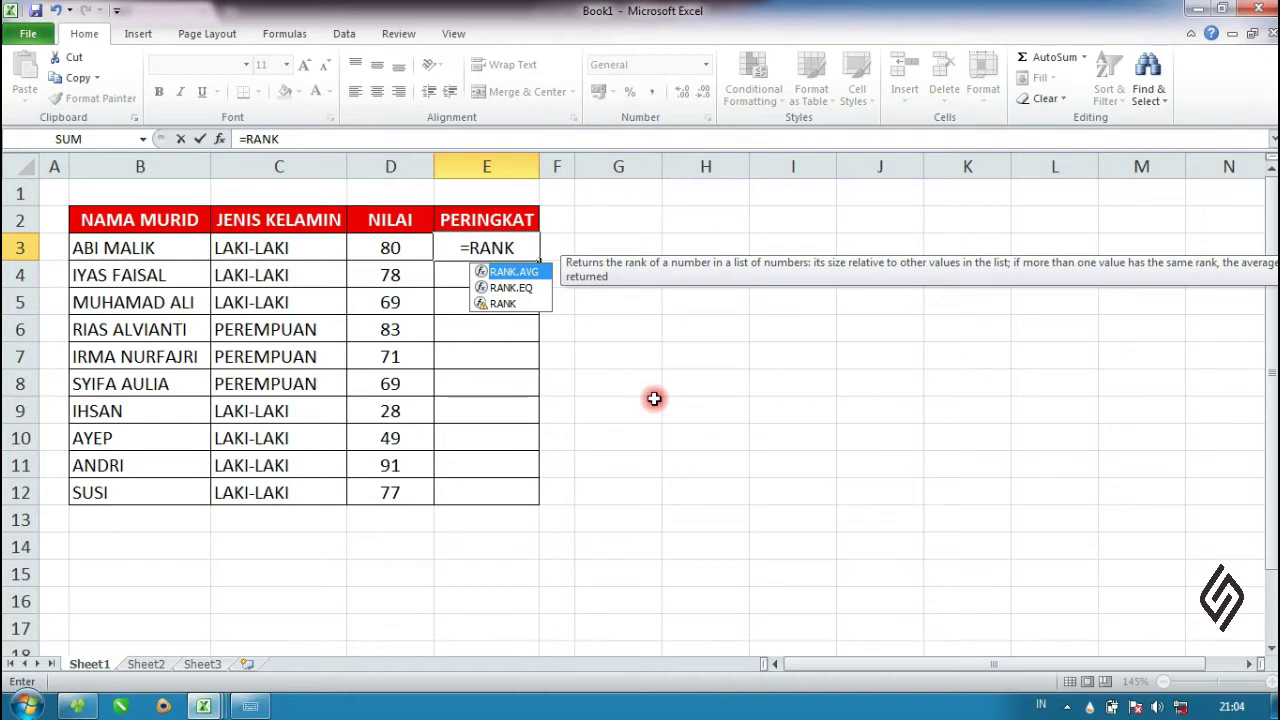
text(()
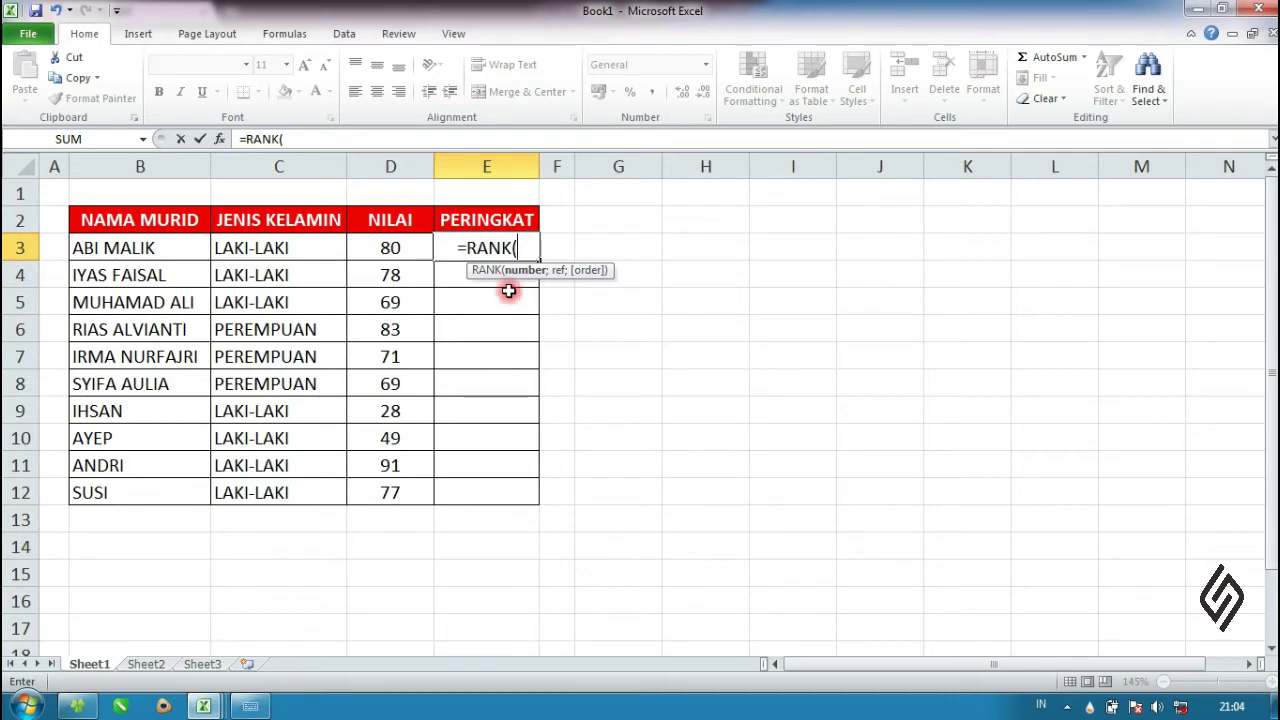
click(393, 250)
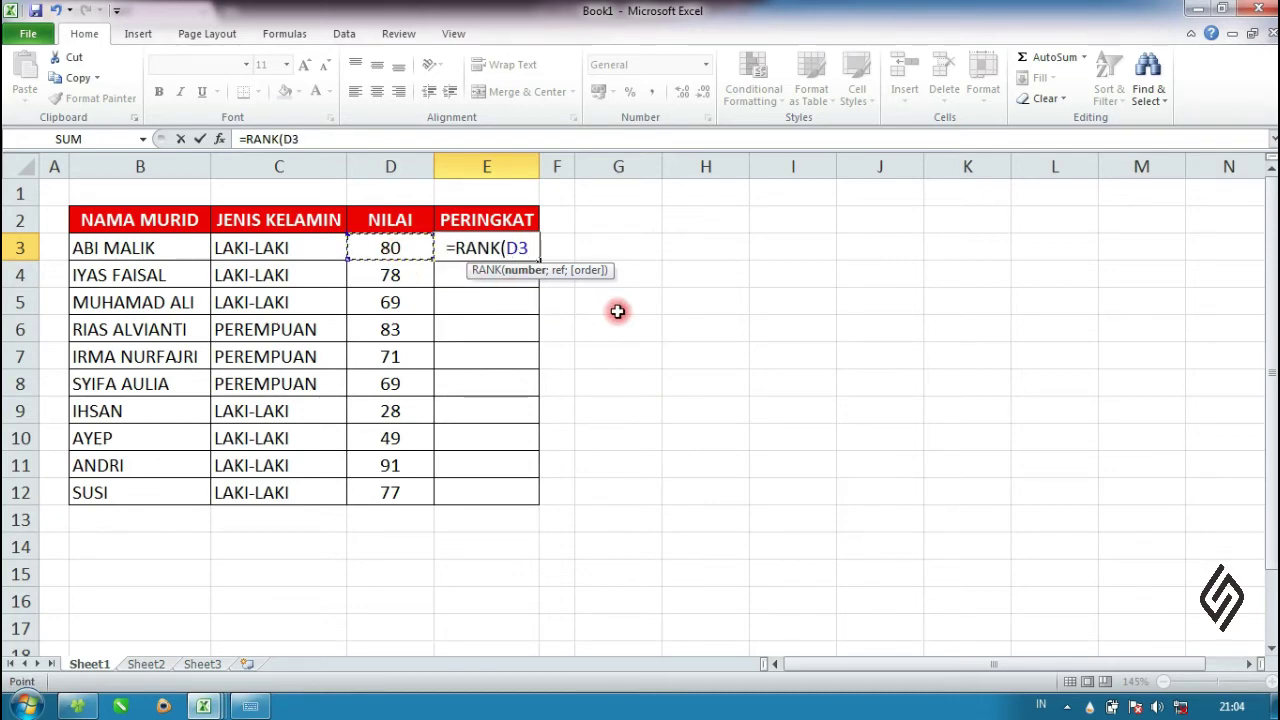
text(;)
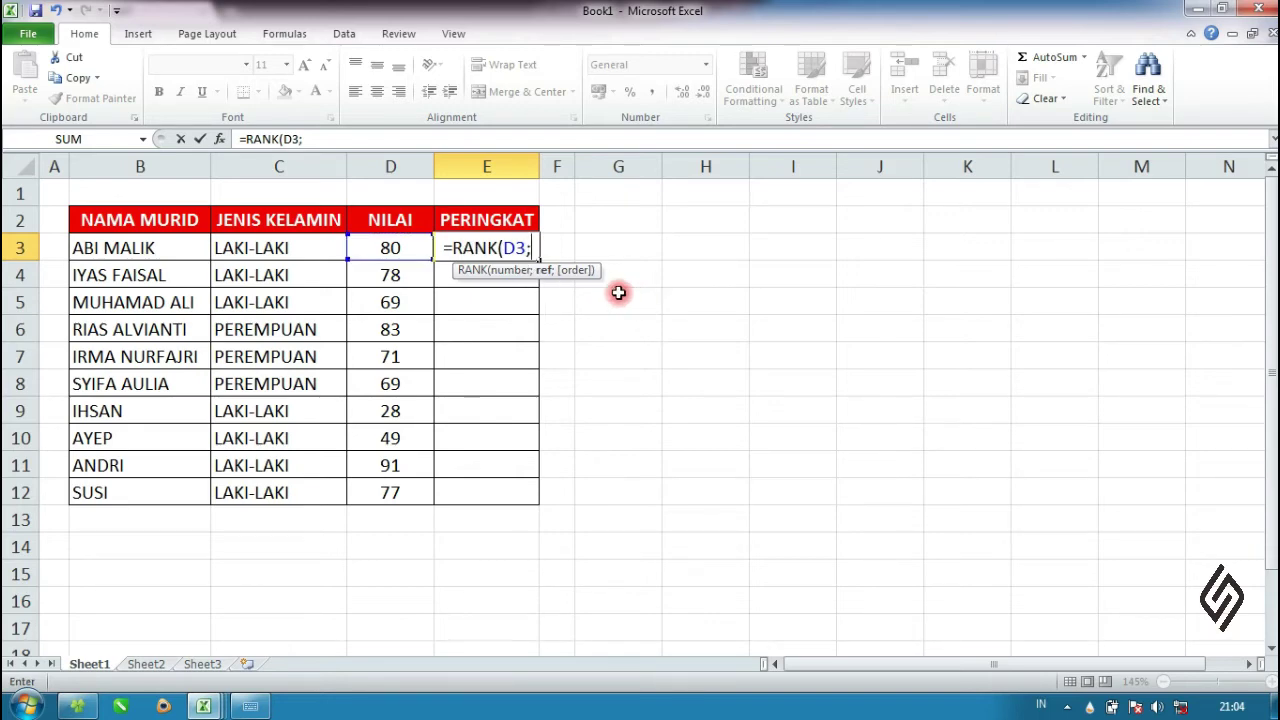
click(400, 249)
drag(400, 249, 389, 492)
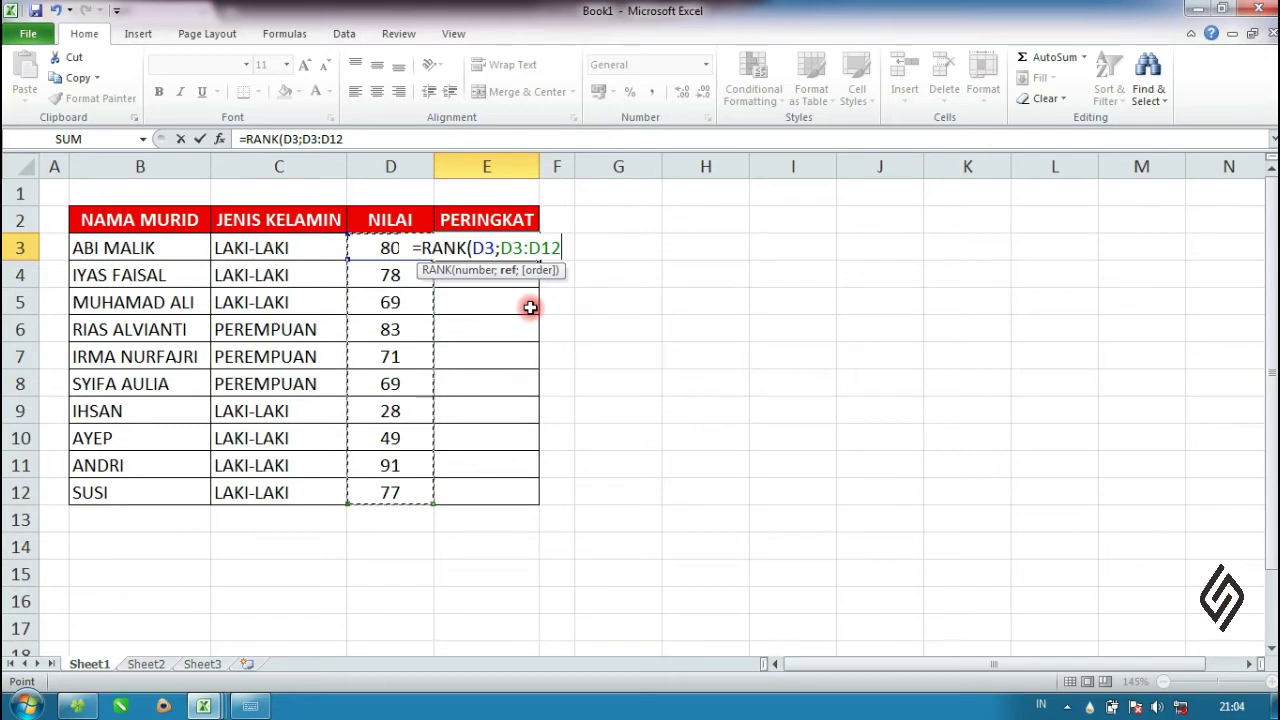
key(F4)
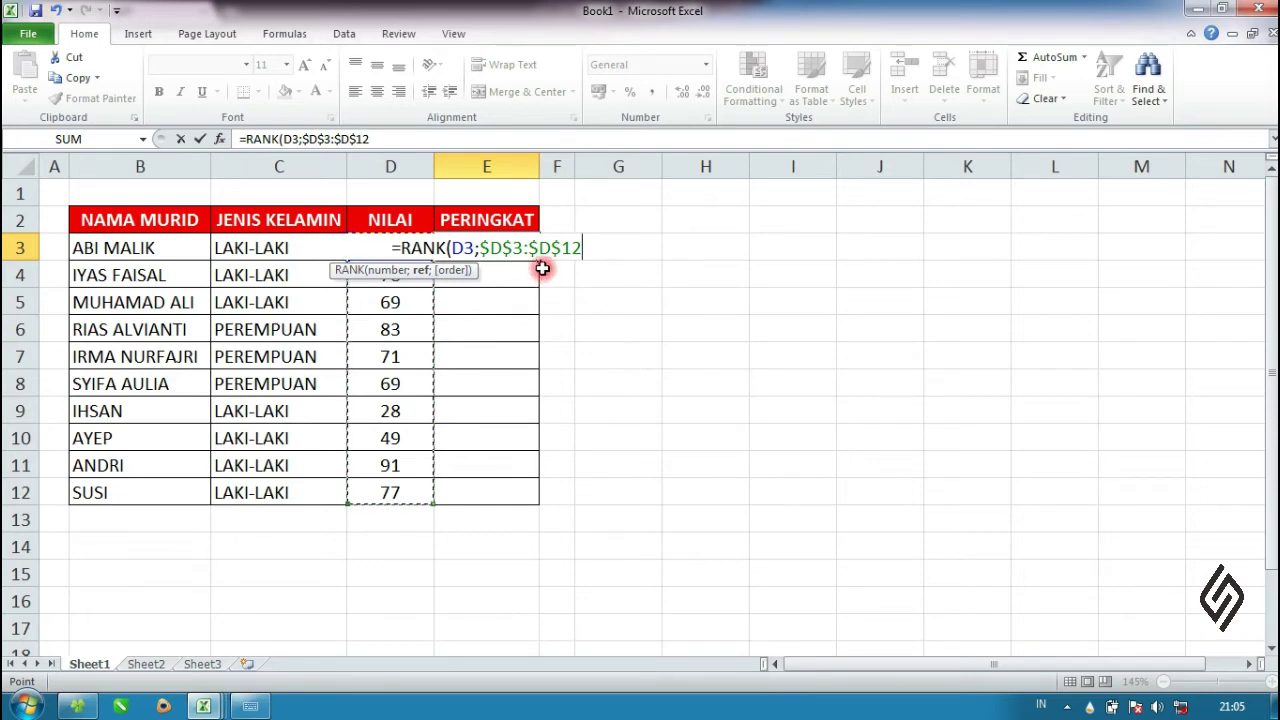
text())
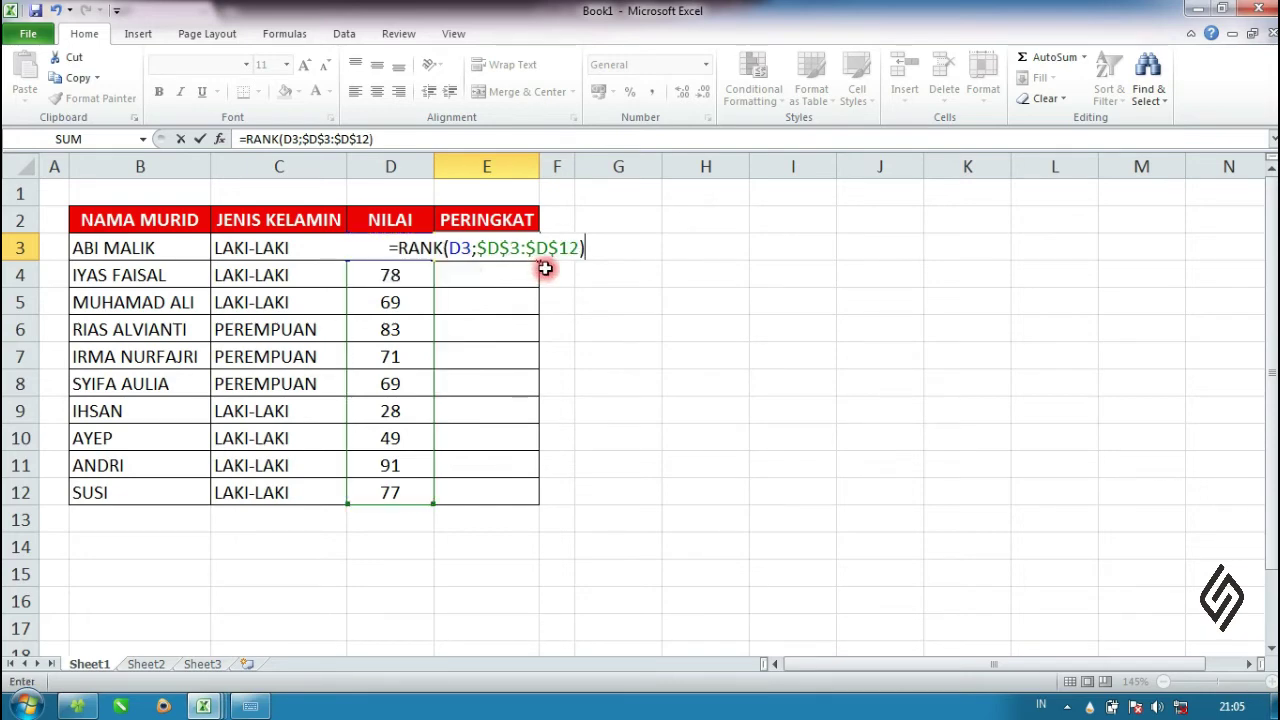
key(Return)
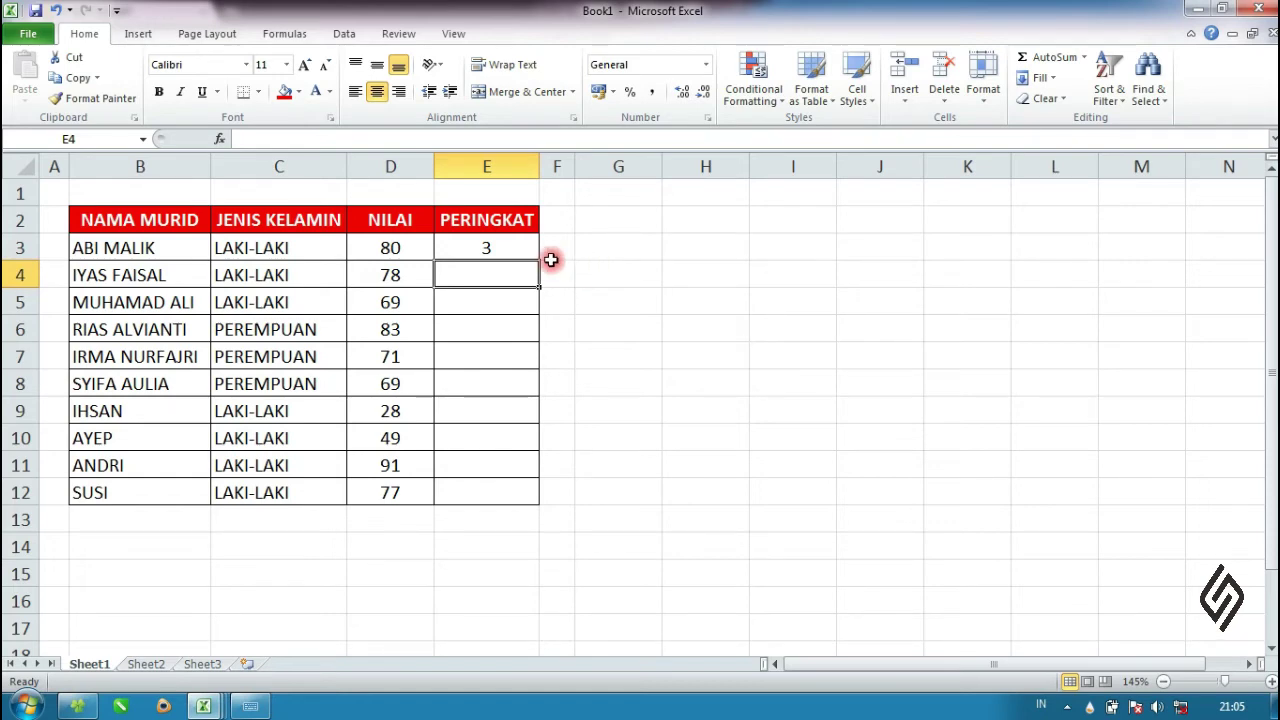
Copy E3's RANK formula down to E12, giving ranks 4, 7, 2, 6, 7, 10, 9, 1, 5
click(502, 249)
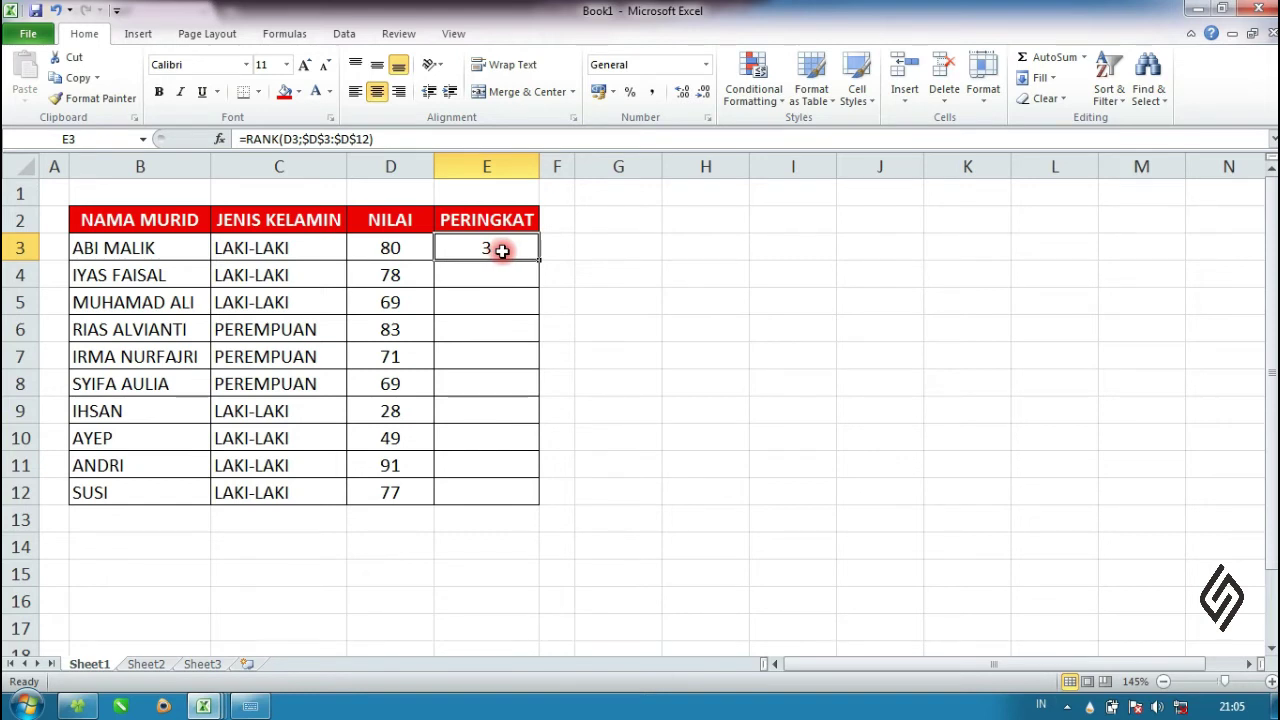
click(594, 242)
click(518, 250)
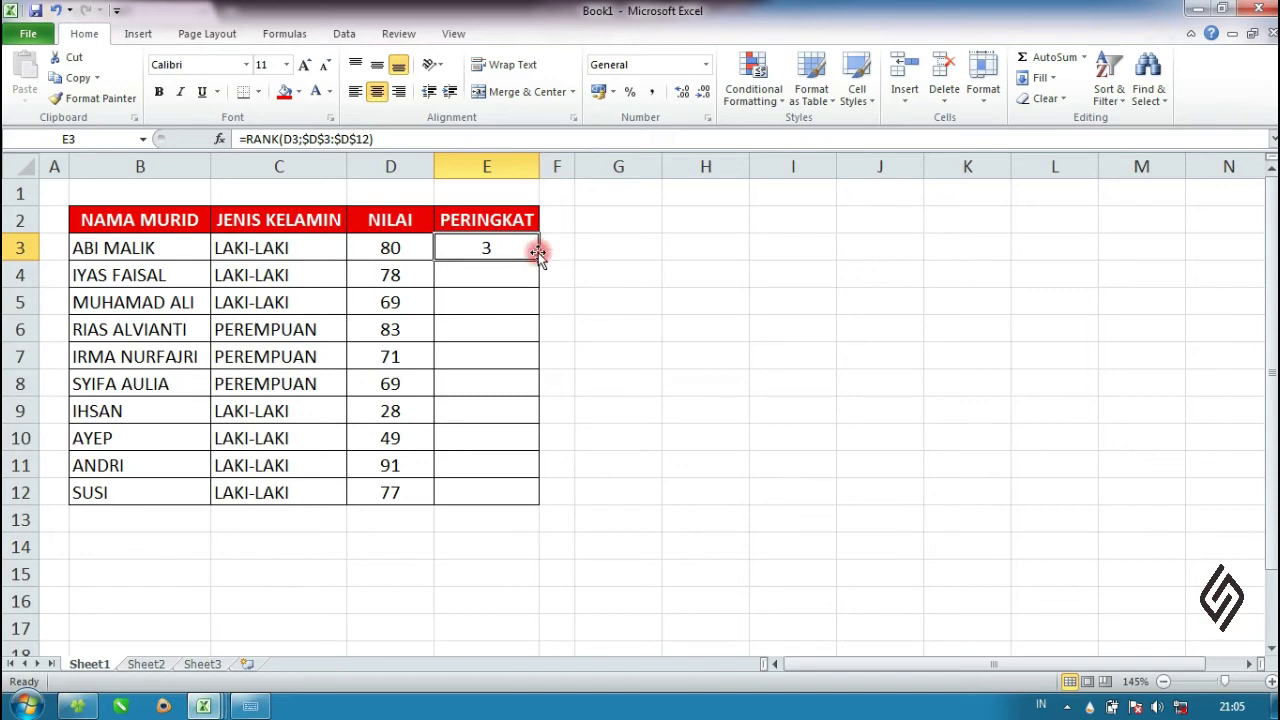
double_click(538, 258)
click(603, 274)
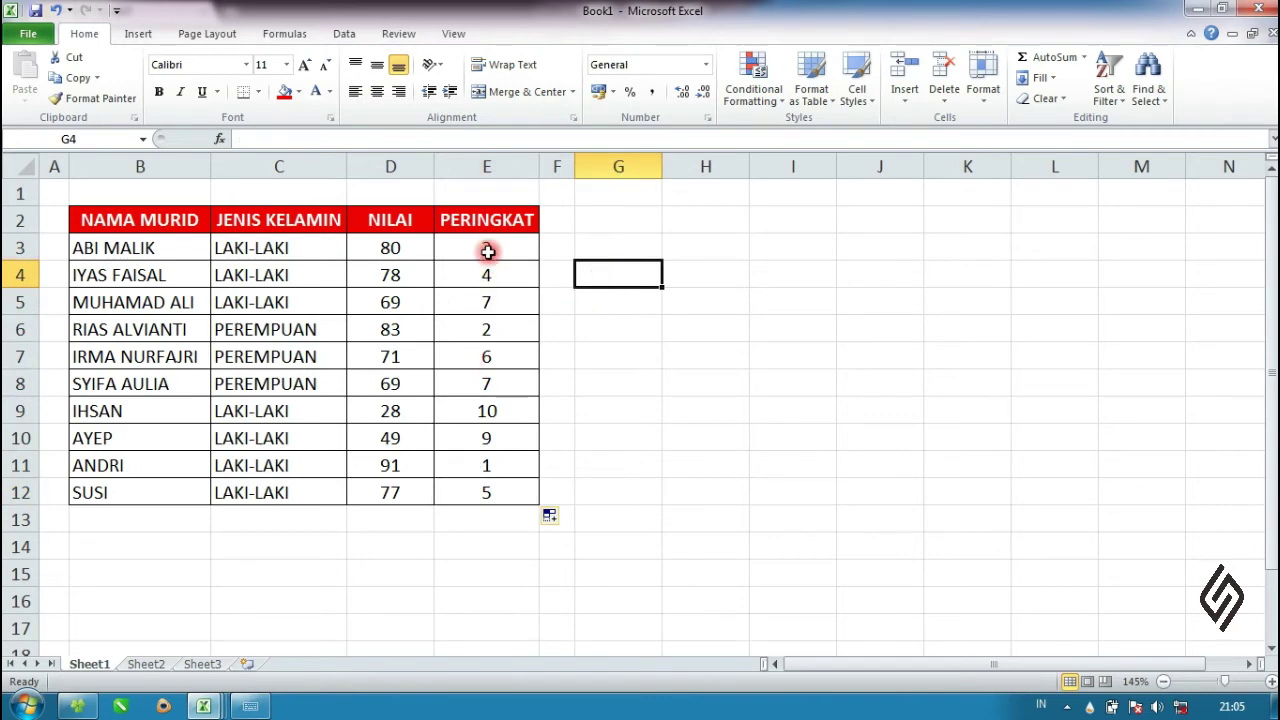
drag(488, 252, 499, 488)
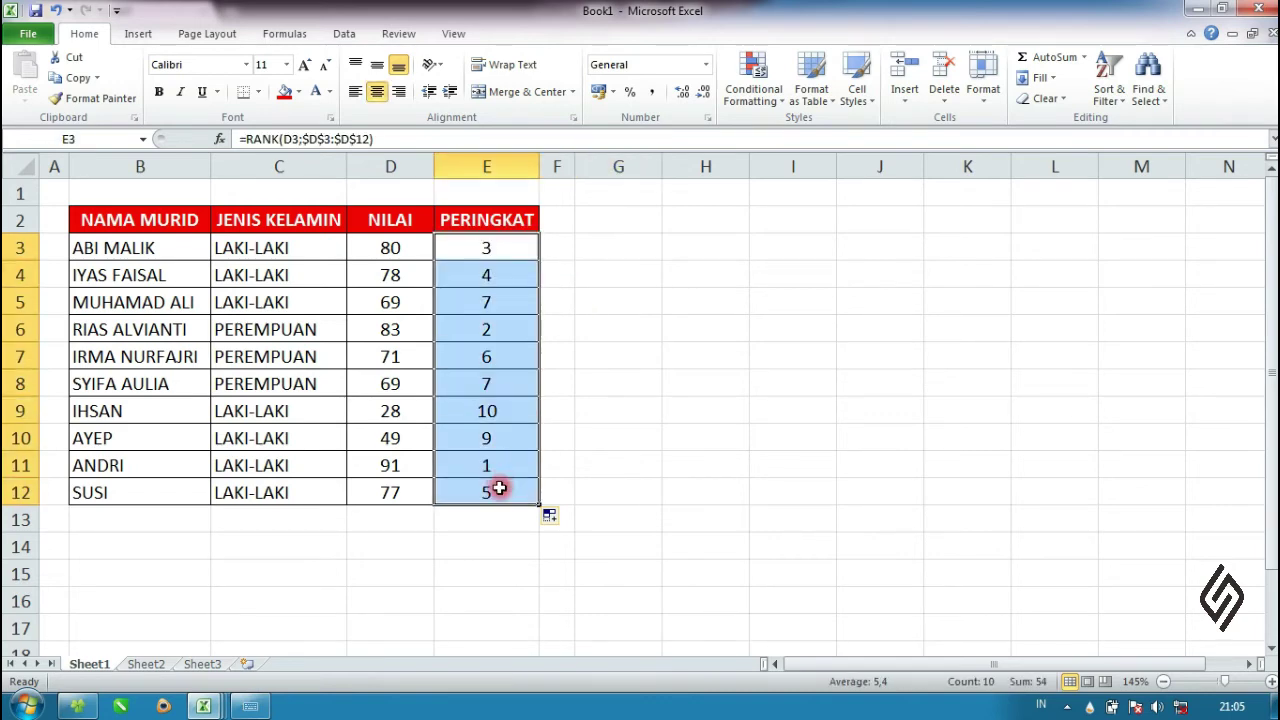
click(624, 438)
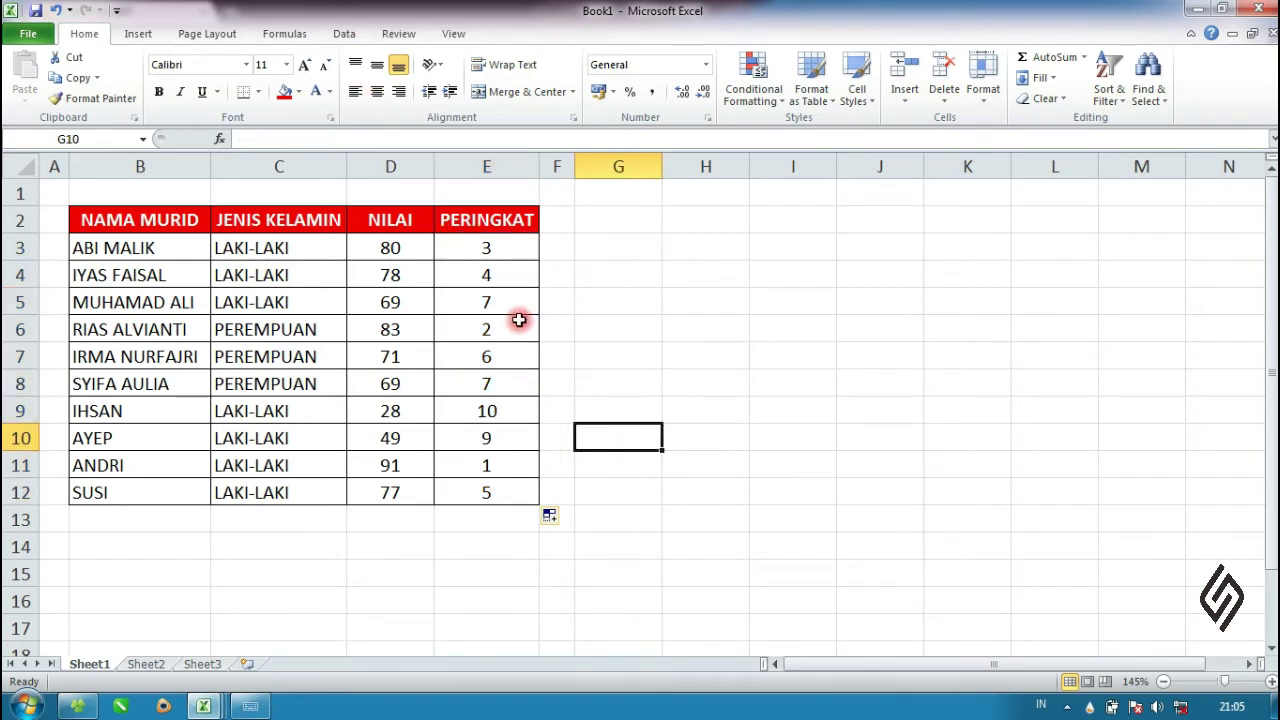
drag(398, 250, 408, 466)
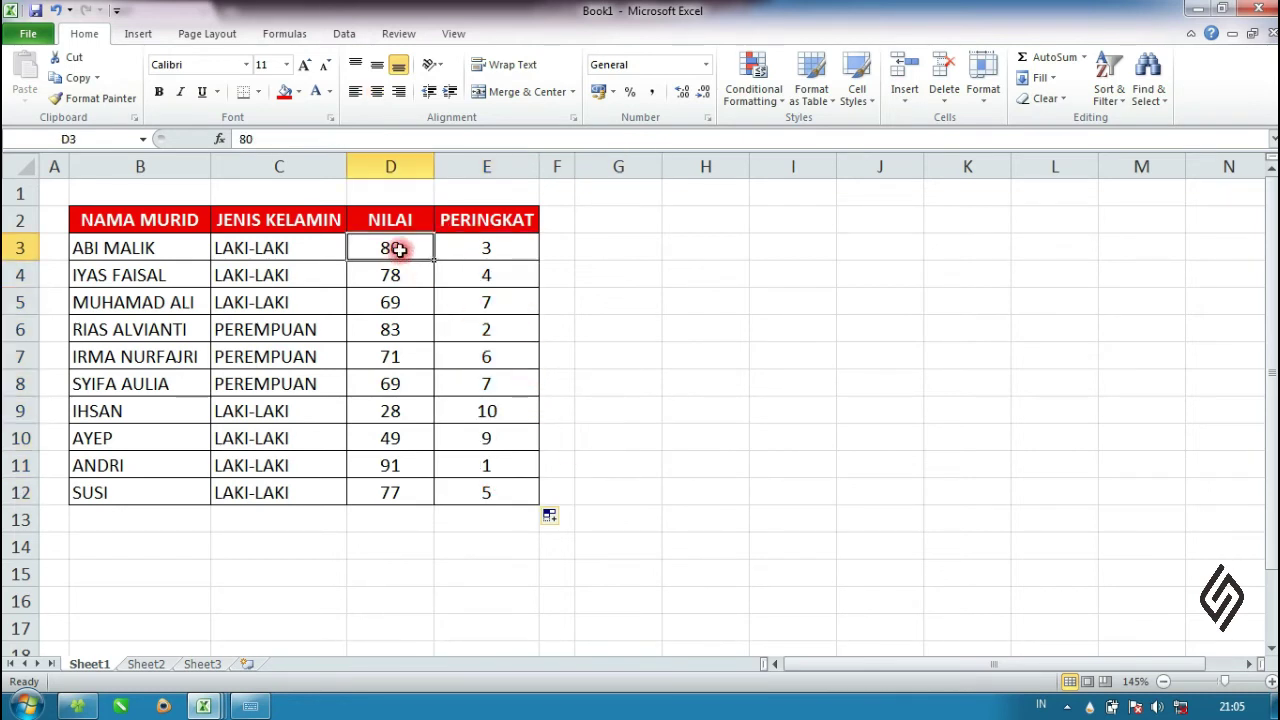
click(665, 391)
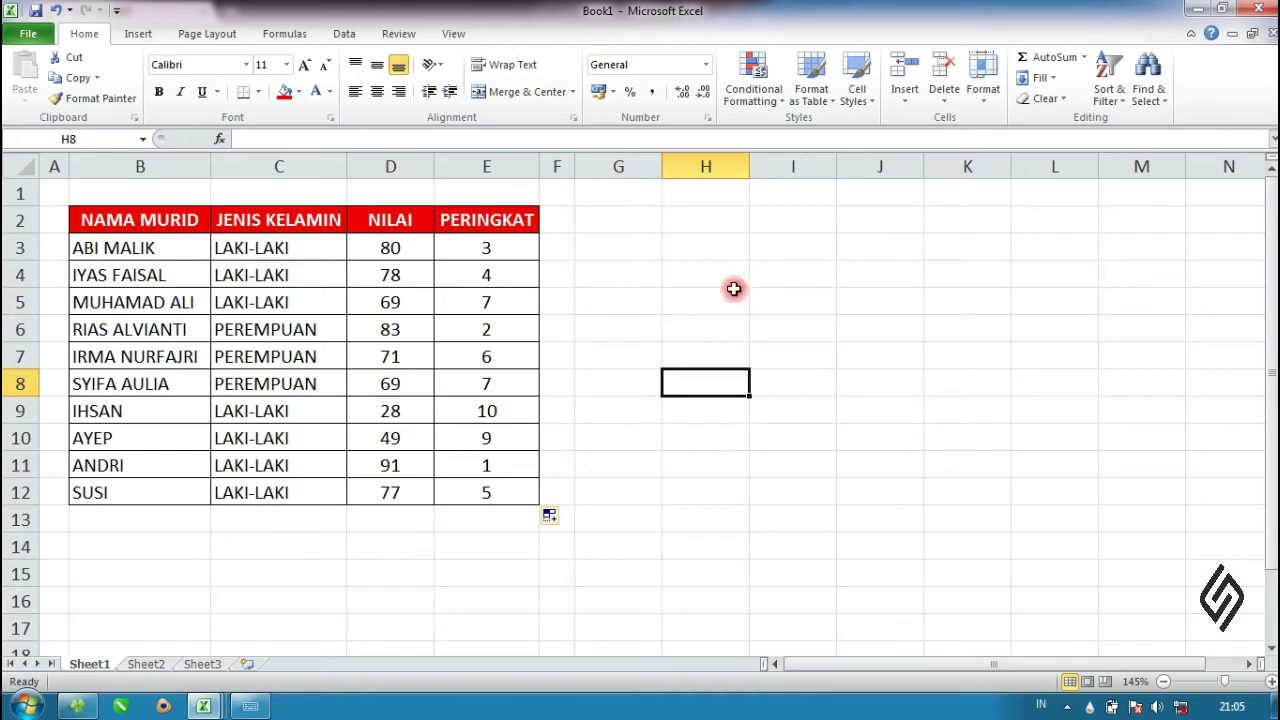
click(733, 250)
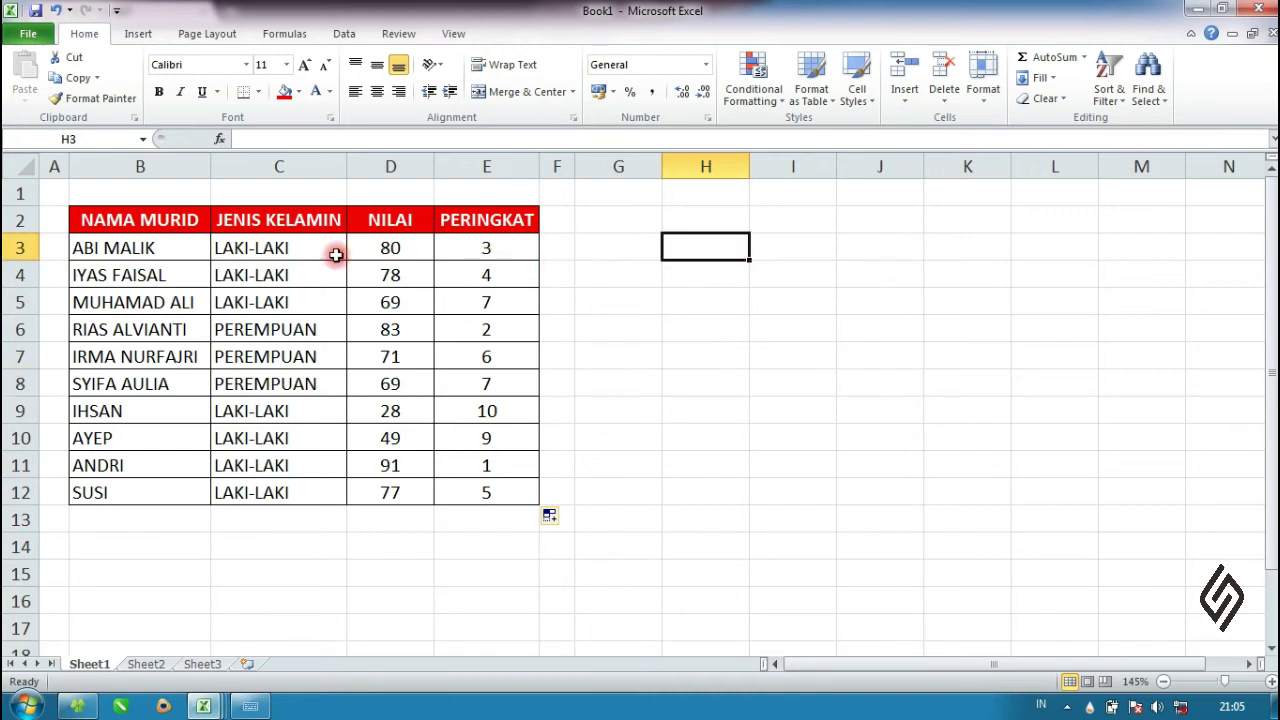
click(507, 218)
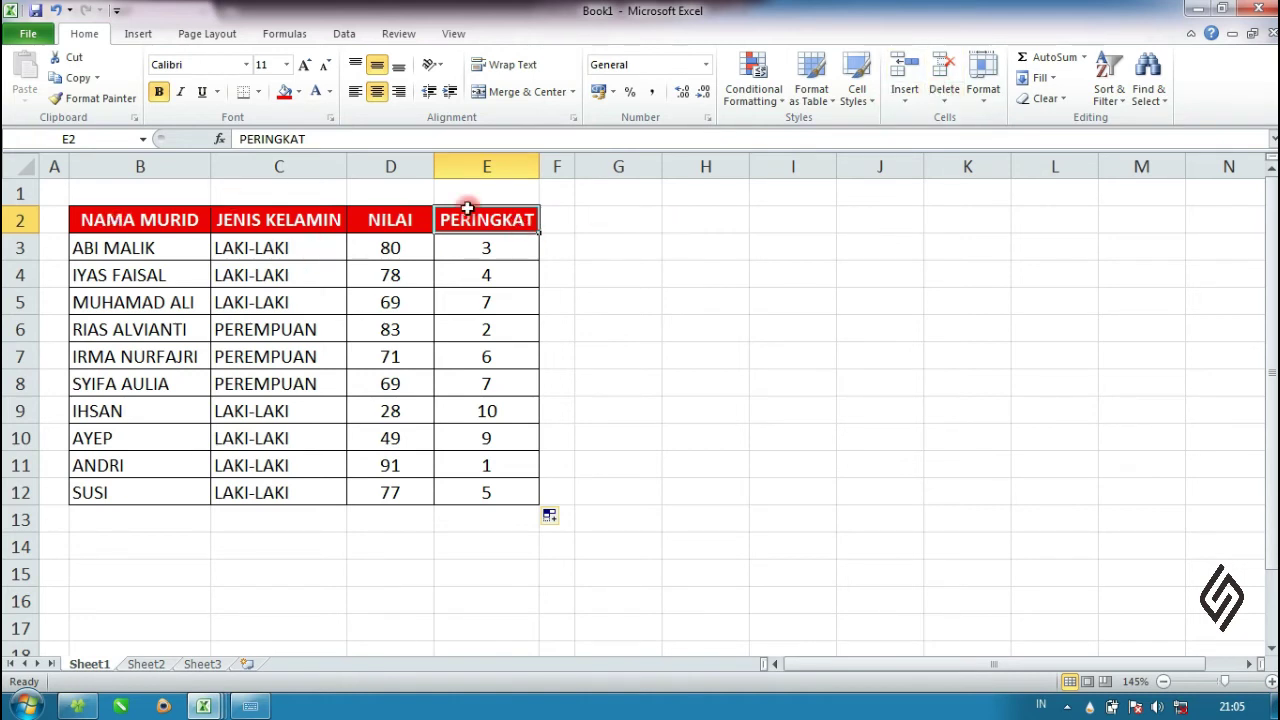
Turn on AutoFilter for the table's header row and open the PERINGKAT column's filter list
click(1105, 95)
click(1135, 186)
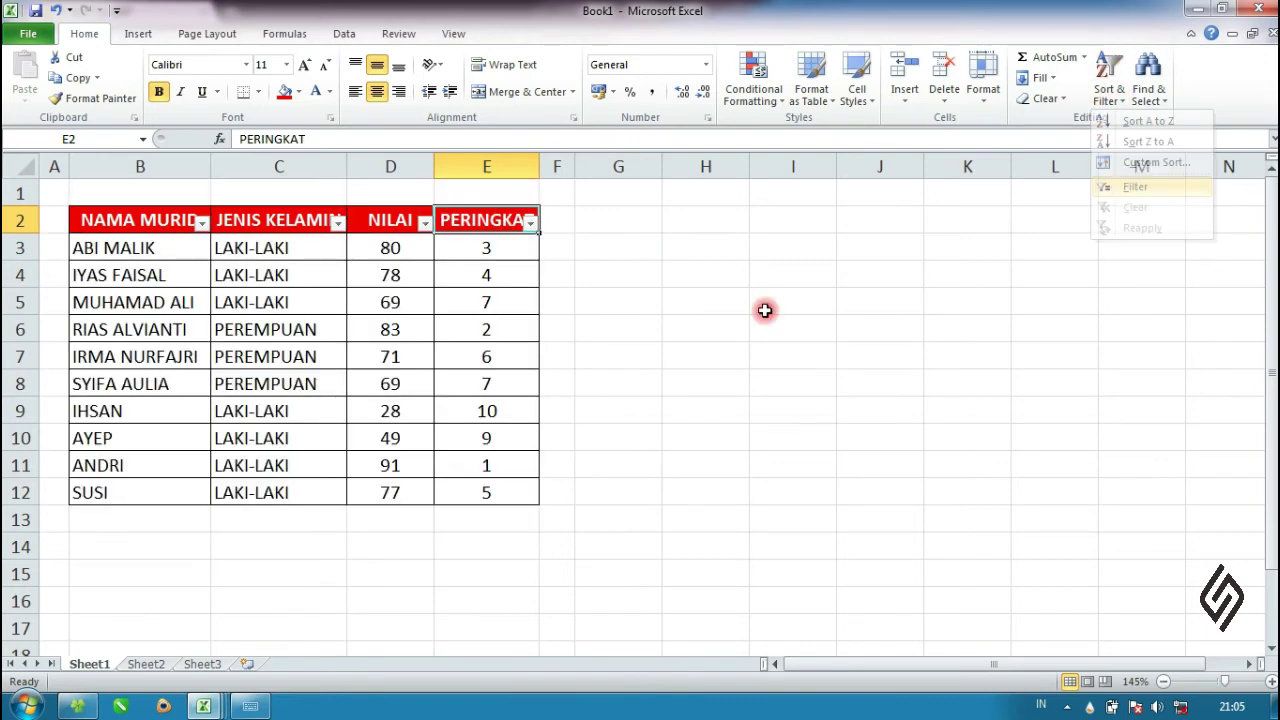
click(680, 329)
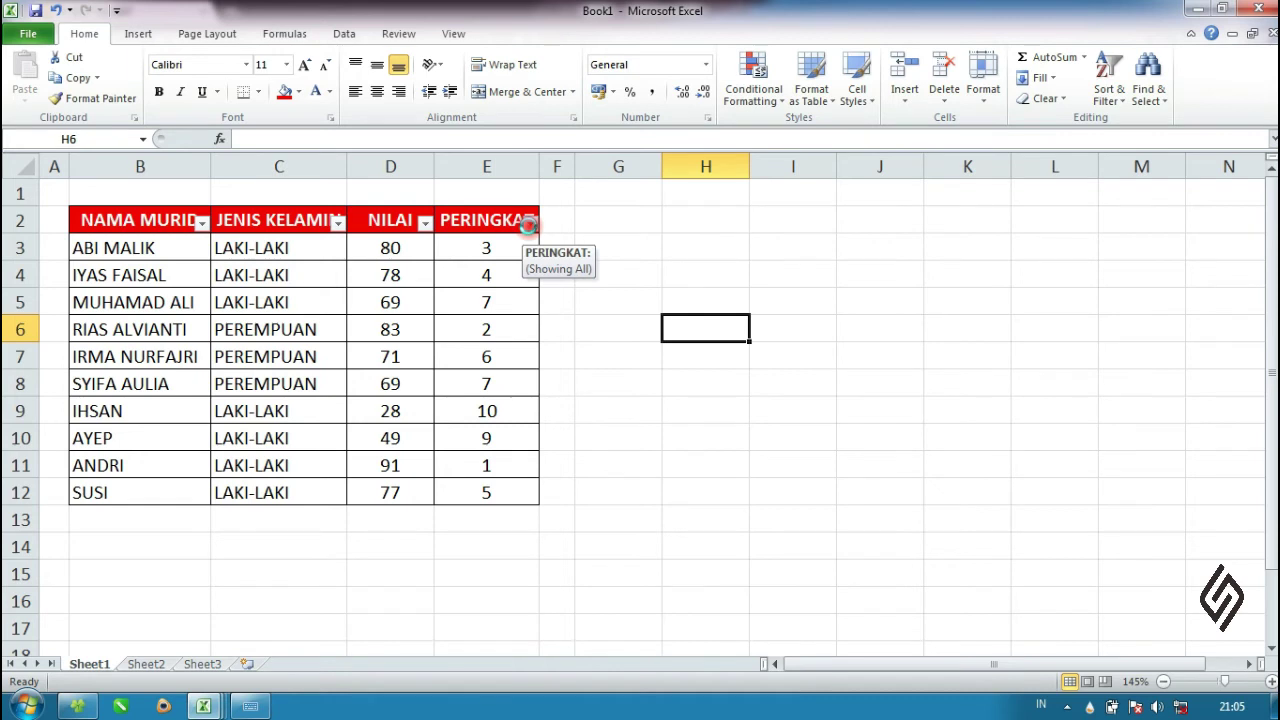
click(527, 223)
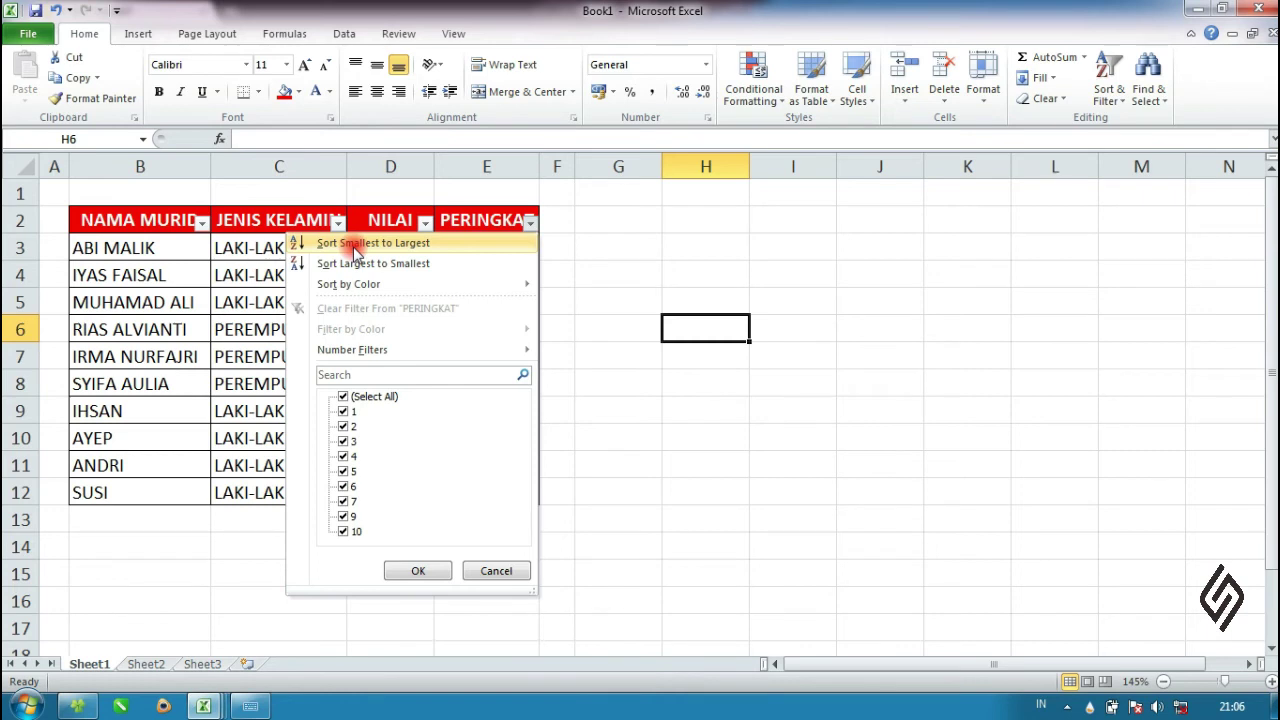
Sort the rows by PERINGKAT smallest to largest and check the top rank formulas
click(404, 245)
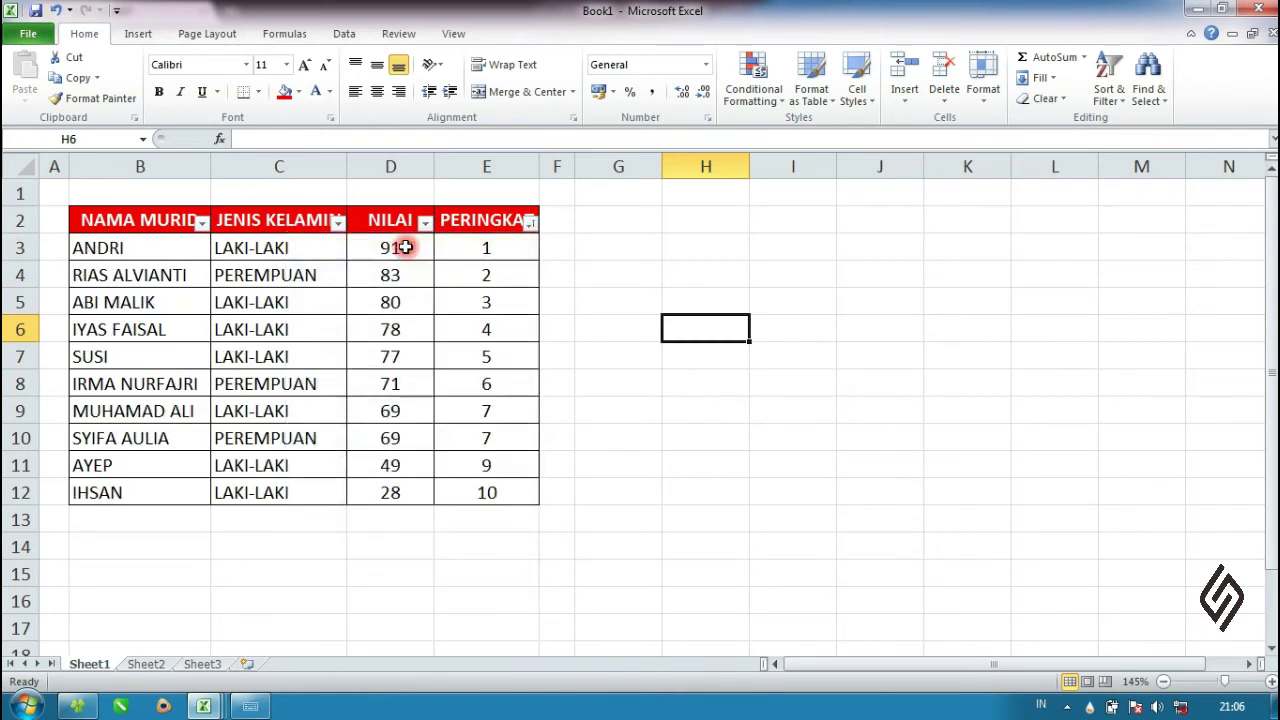
click(182, 252)
click(470, 251)
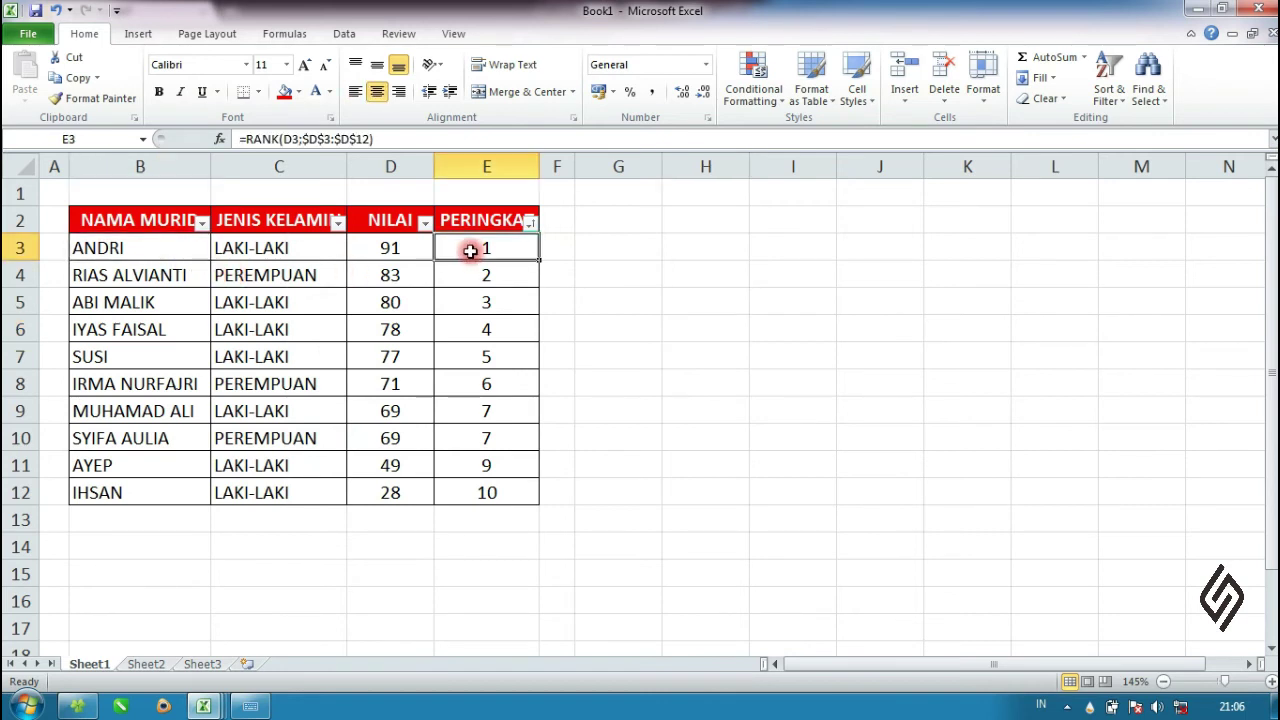
click(469, 277)
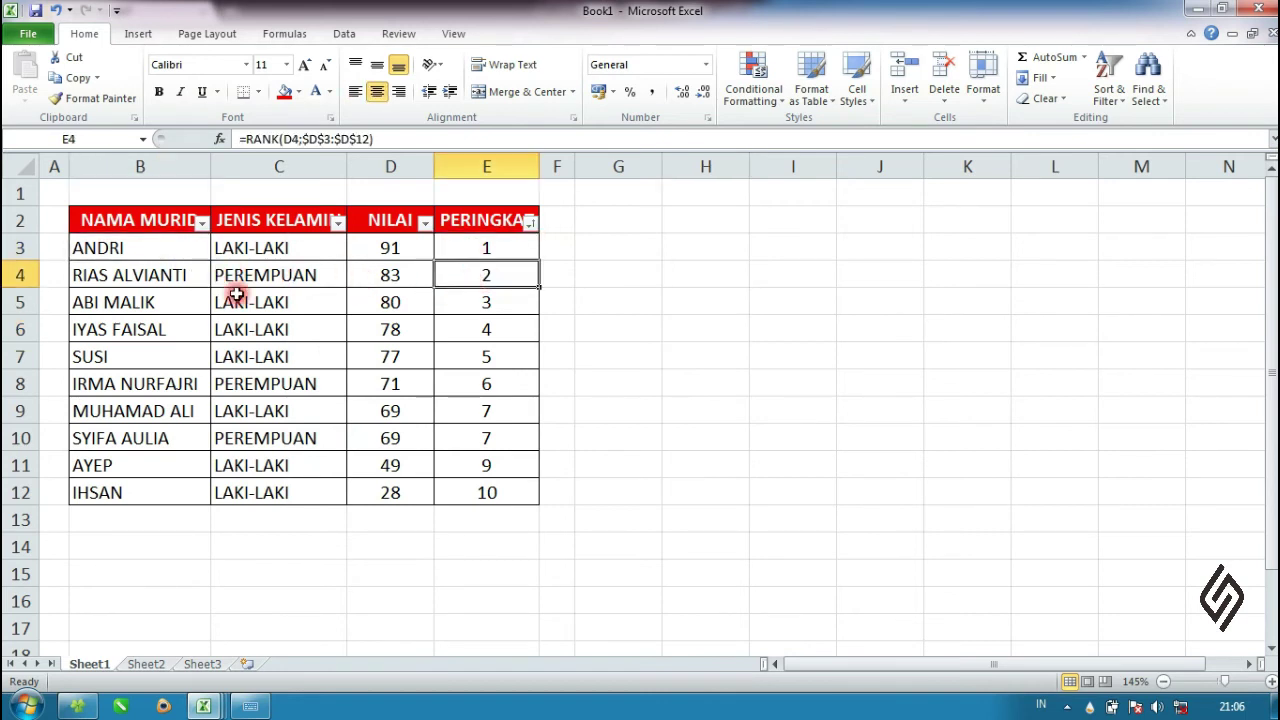
click(466, 296)
Check AYEP's and IHSAN's rank formulas in E11:E12, then select the top rows' scores and ranks
click(145, 490)
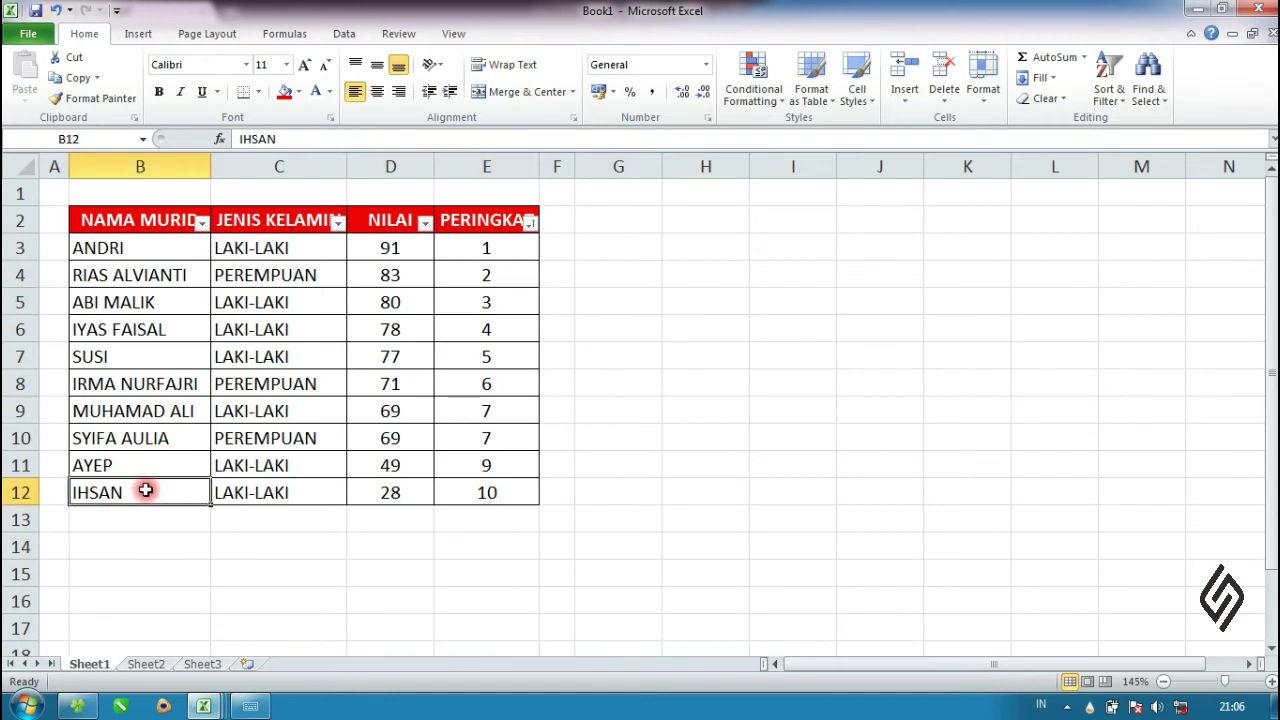
click(201, 465)
click(485, 465)
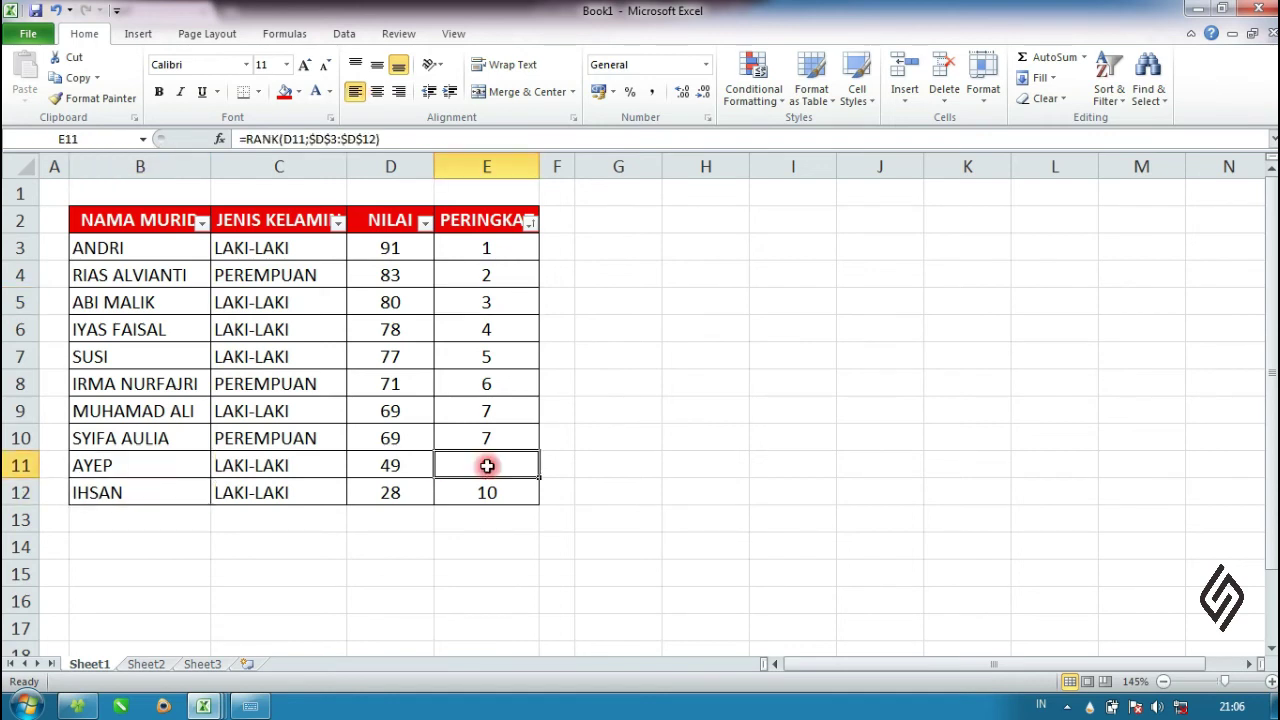
click(198, 494)
click(495, 490)
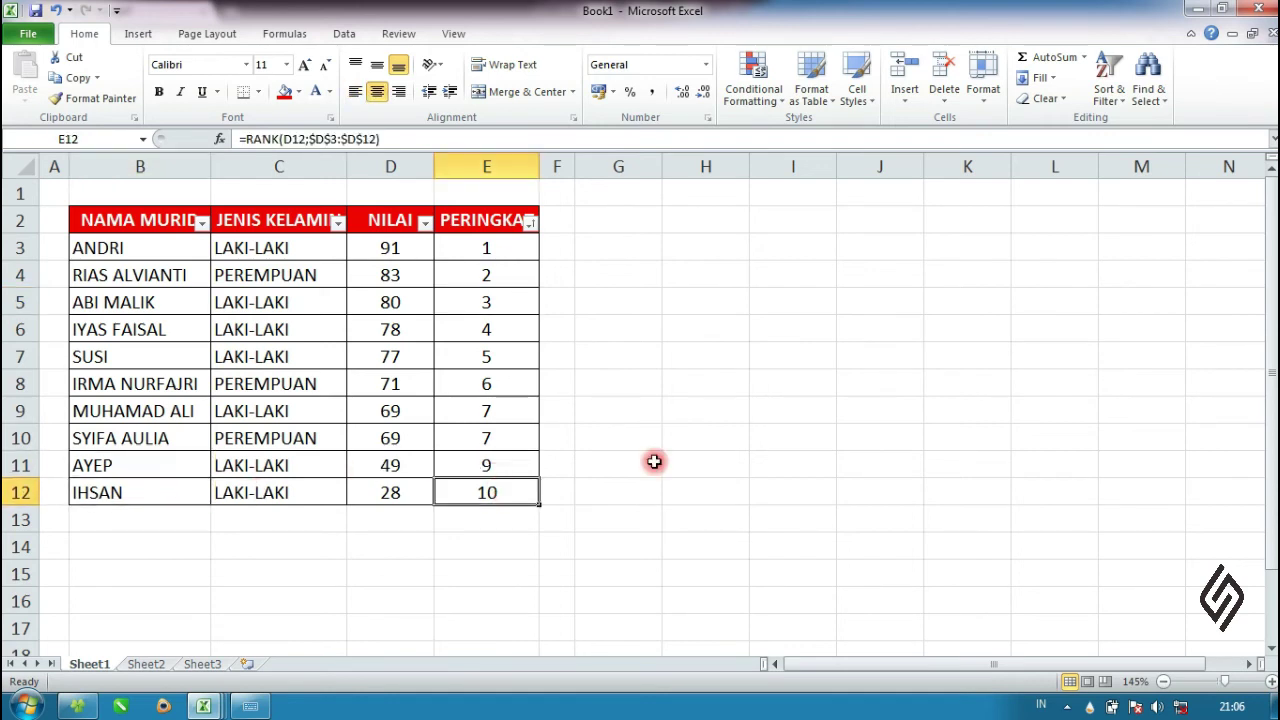
click(705, 430)
click(666, 300)
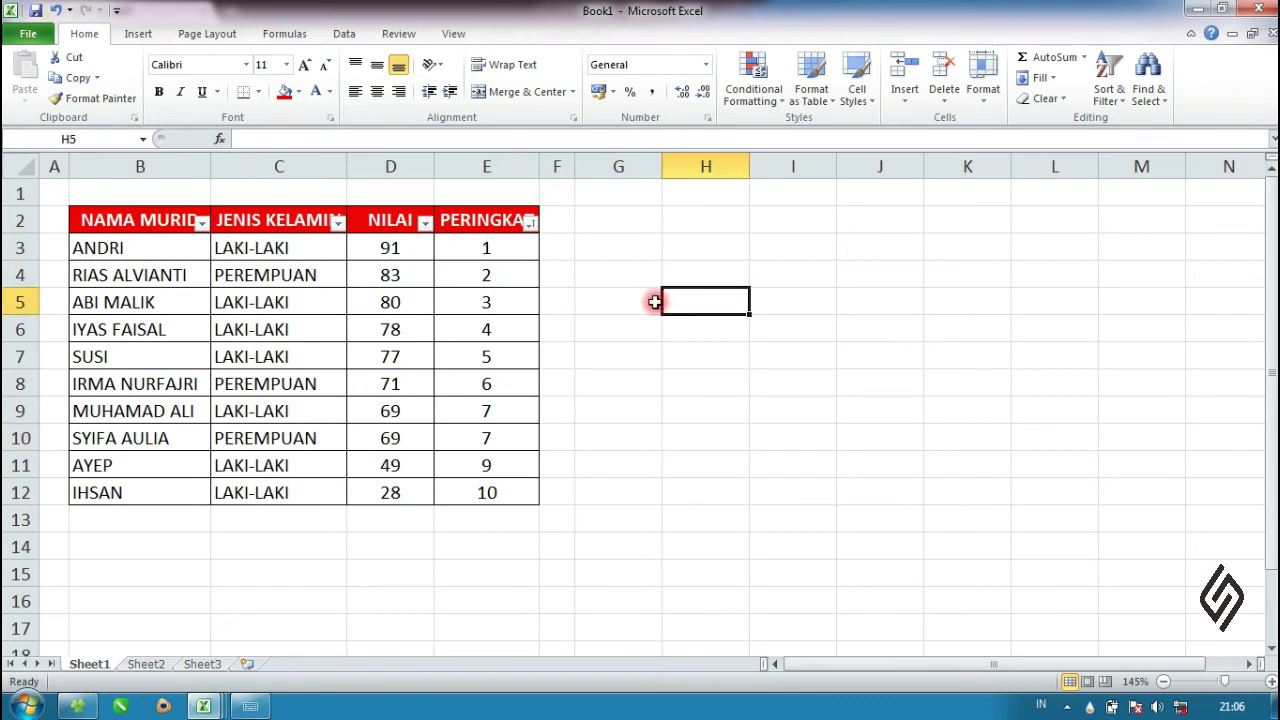
drag(486, 225, 315, 438)
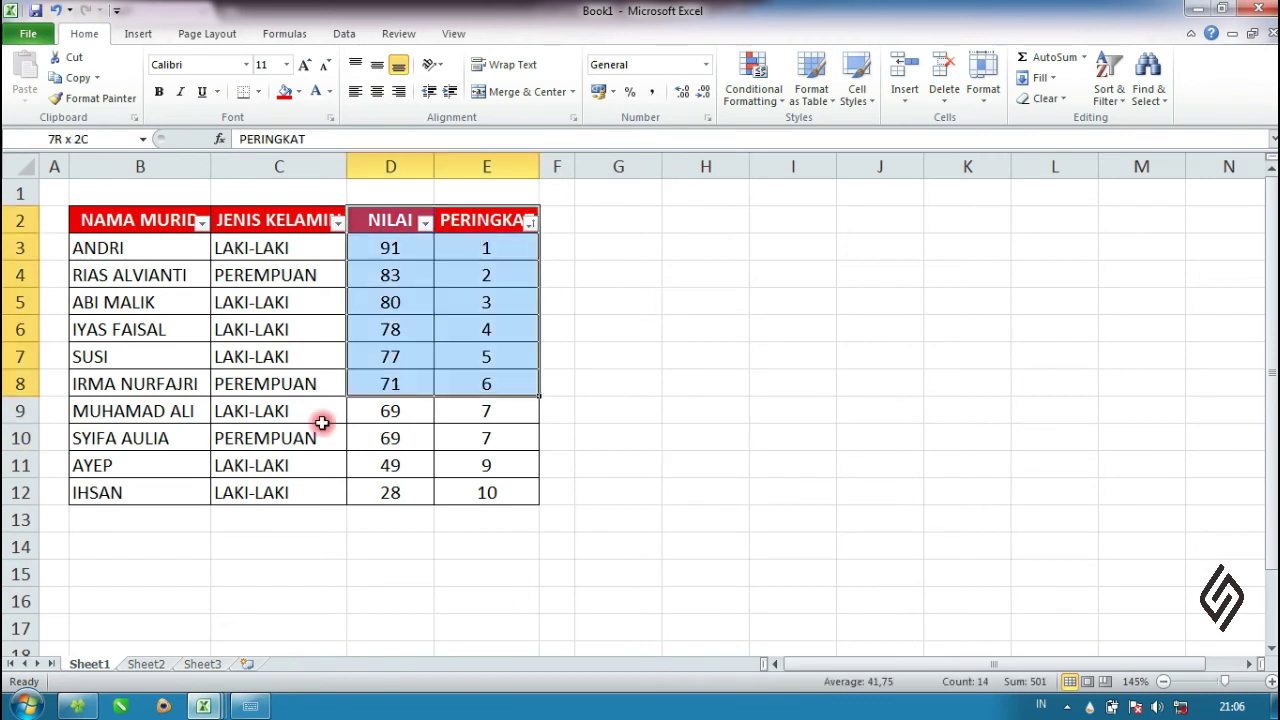